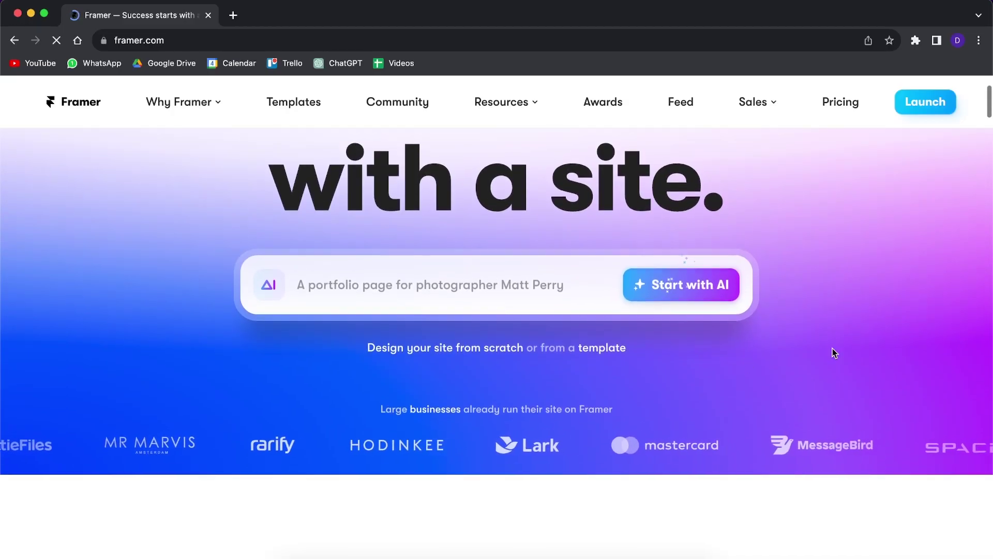
scroll(832, 349, "down", 10)
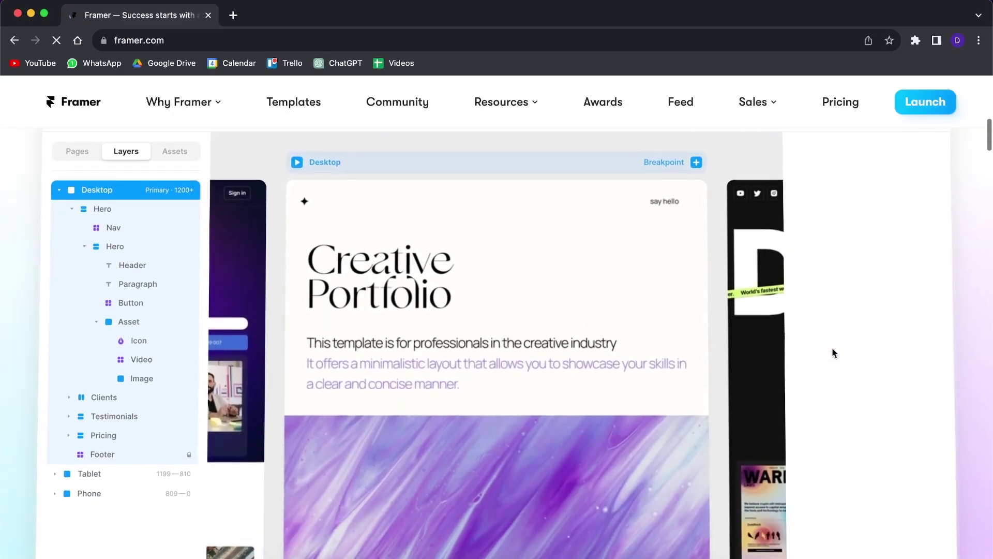
scroll(832, 348, "down", 10)
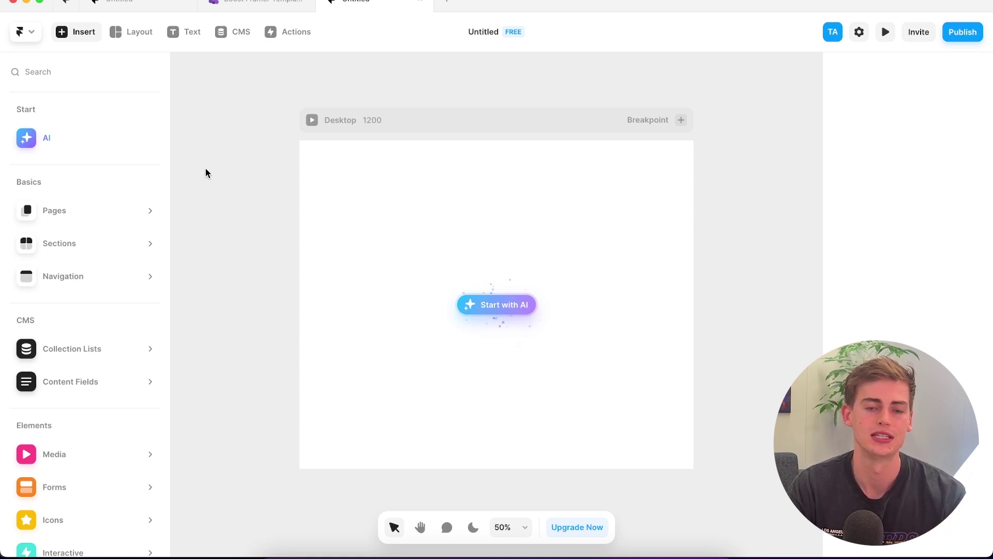
Generate a page with AI from the copied prompt for a marketing agency website called "Brand Boosters"
left_click(474, 302)
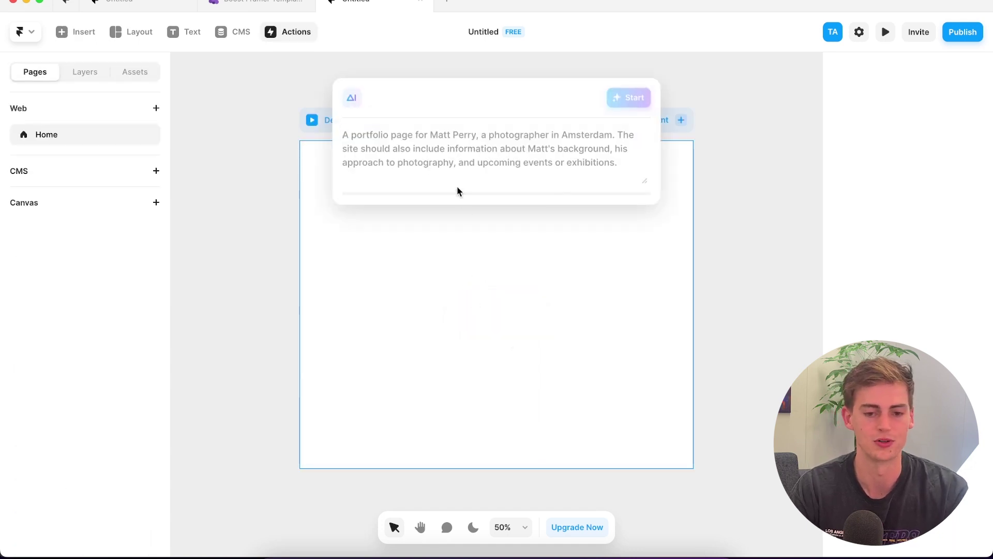
key("super+v")
key("Return")
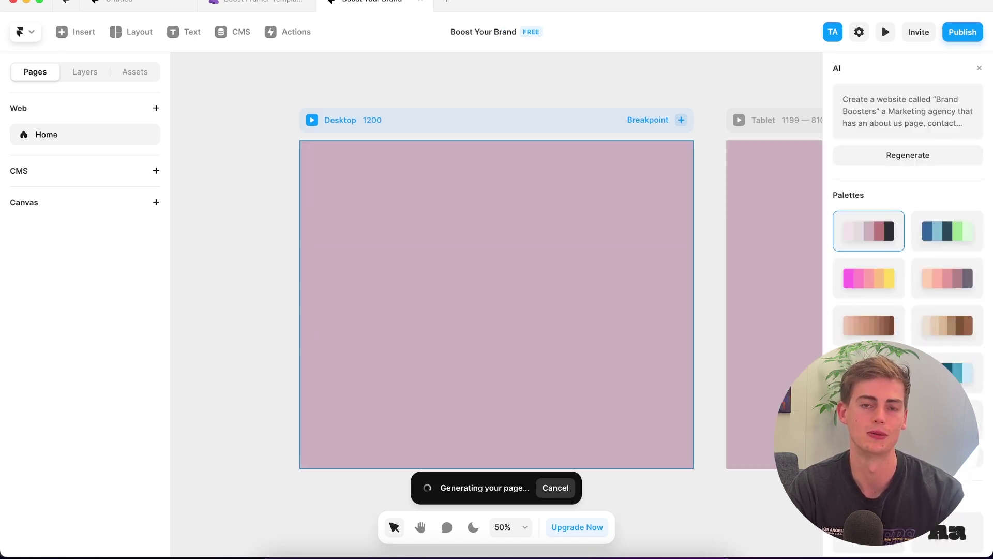
Examine the sections of the AI-generated desktop page, from the BOOST heading down to the marketing superpowers section and back
left_click_drag(556, 270, 451, 285)
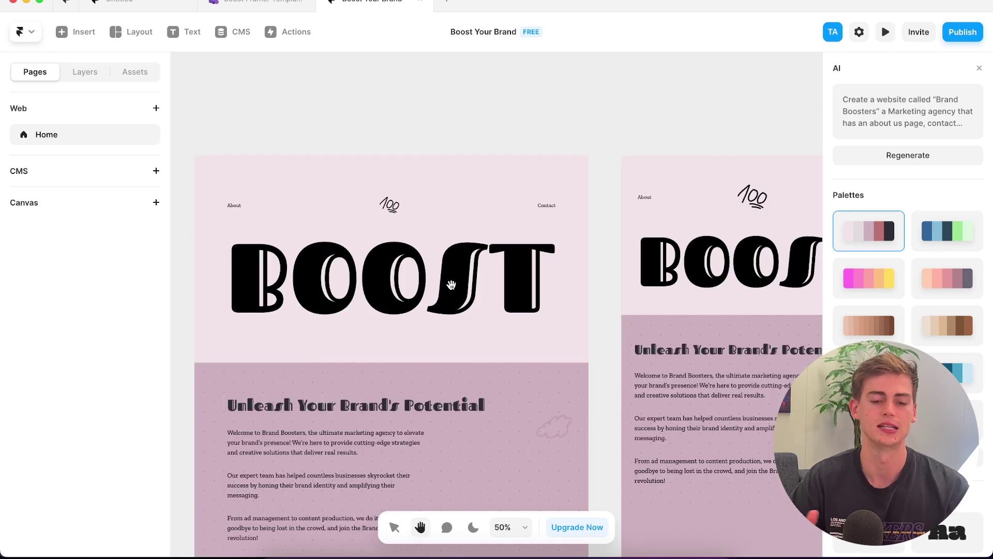
scroll(468, 288, "down", 10)
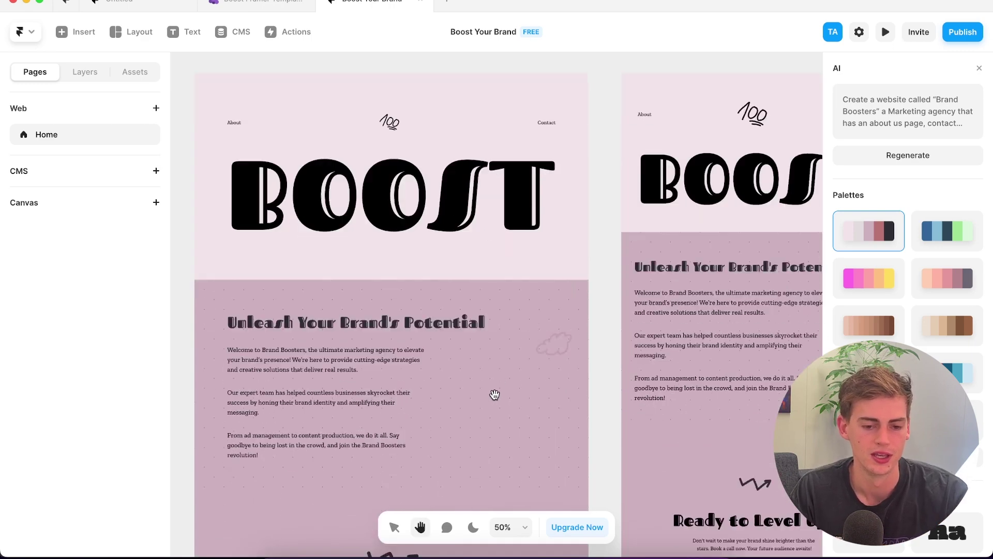
scroll(486, 343, "down", 15)
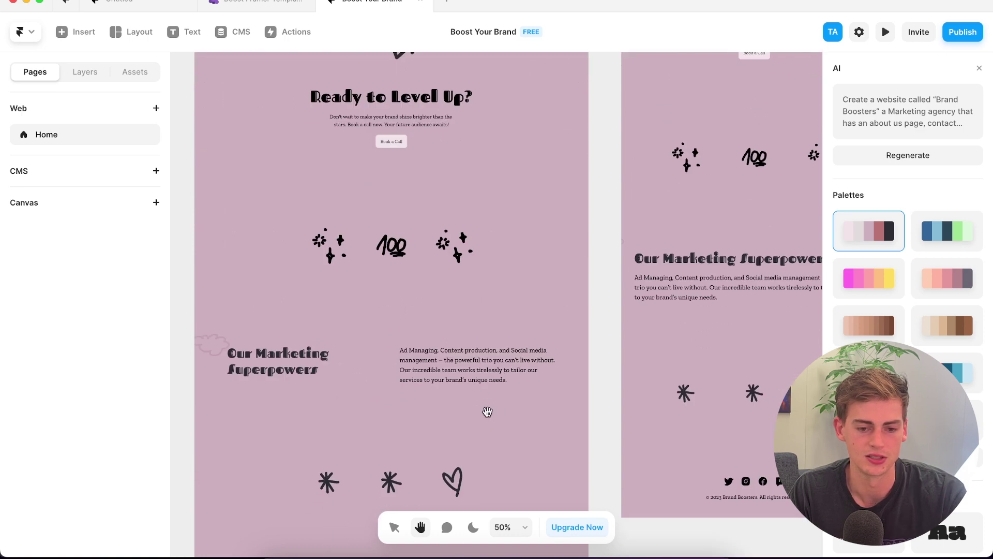
scroll(545, 287, "up", 15)
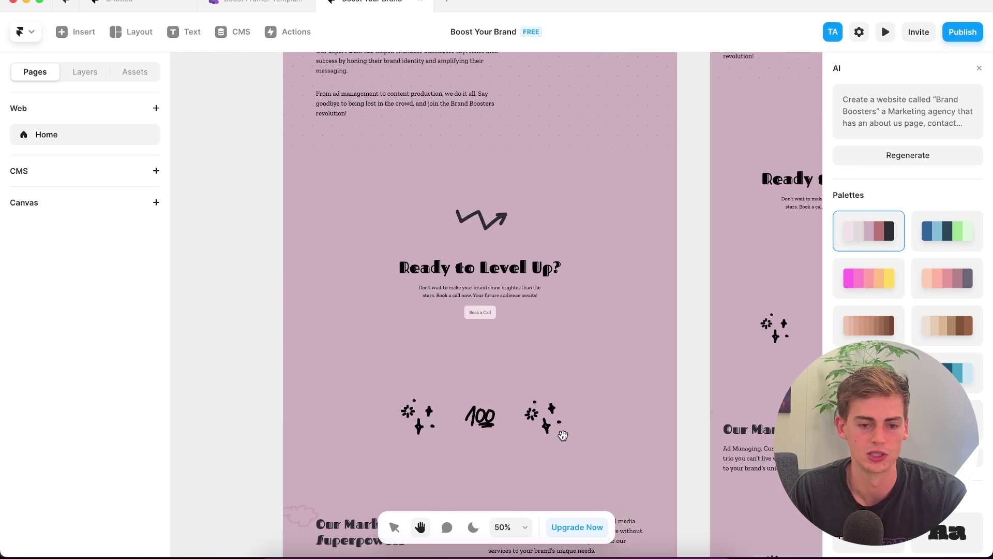
scroll(535, 245, "up", 3)
scroll(539, 335, "down", 4)
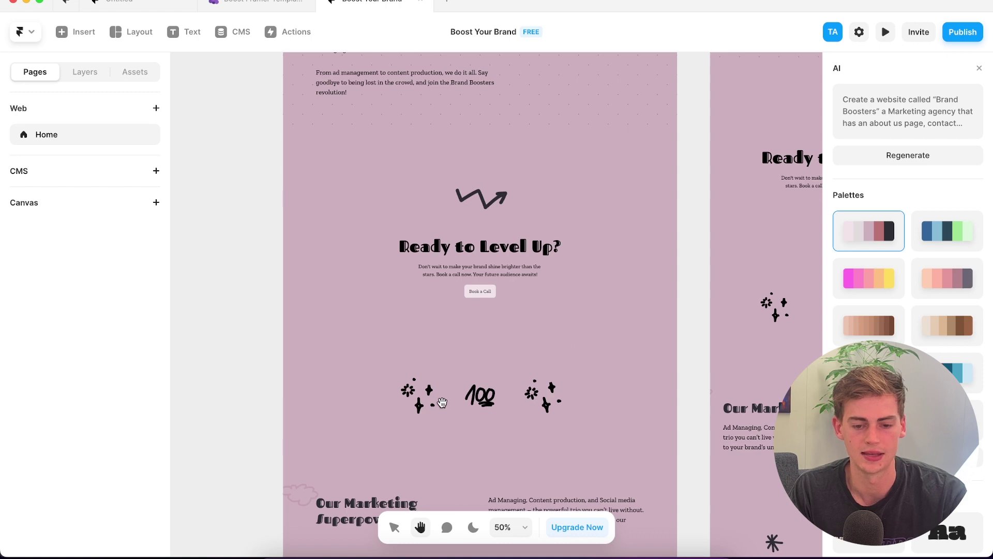
left_click_drag(419, 257, 399, 395)
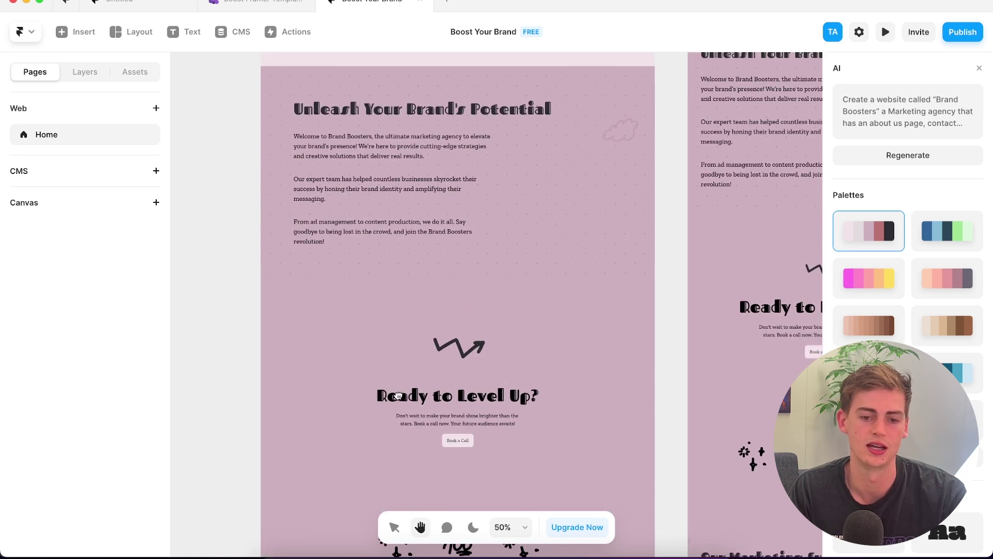
scroll(500, 264, "up", 5)
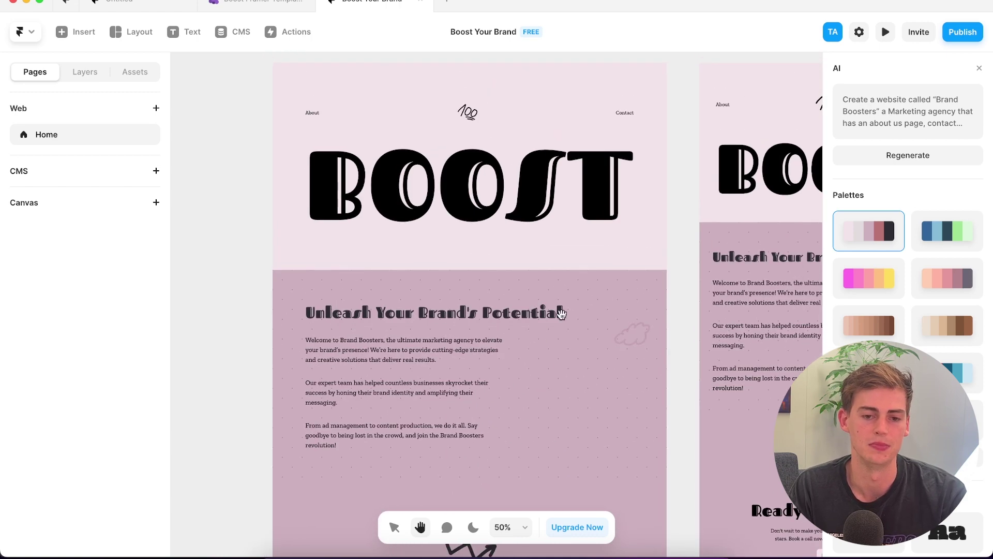
Start a new project and create a site from the Personal Blog template
left_click(447, 3)
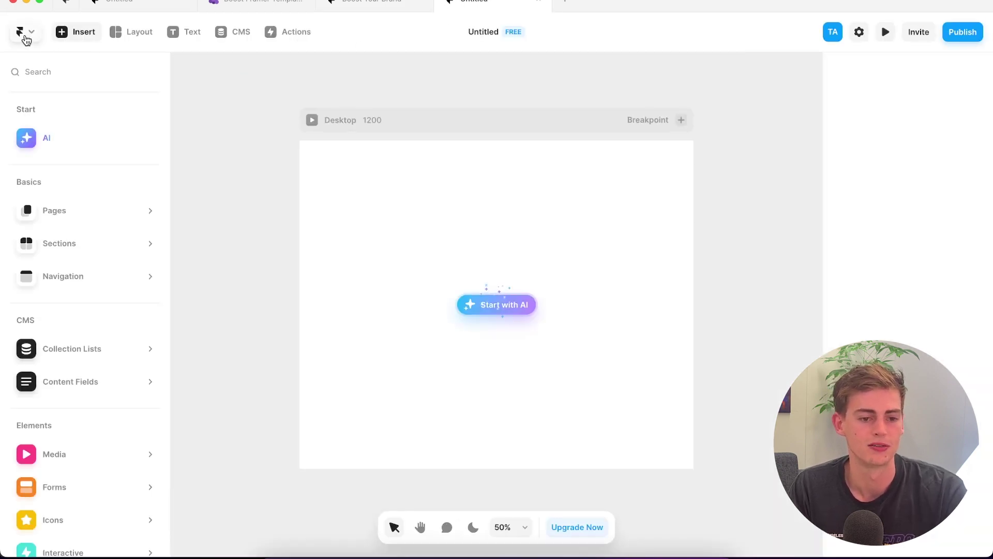
left_click(25, 36)
mouse_move(104, 138)
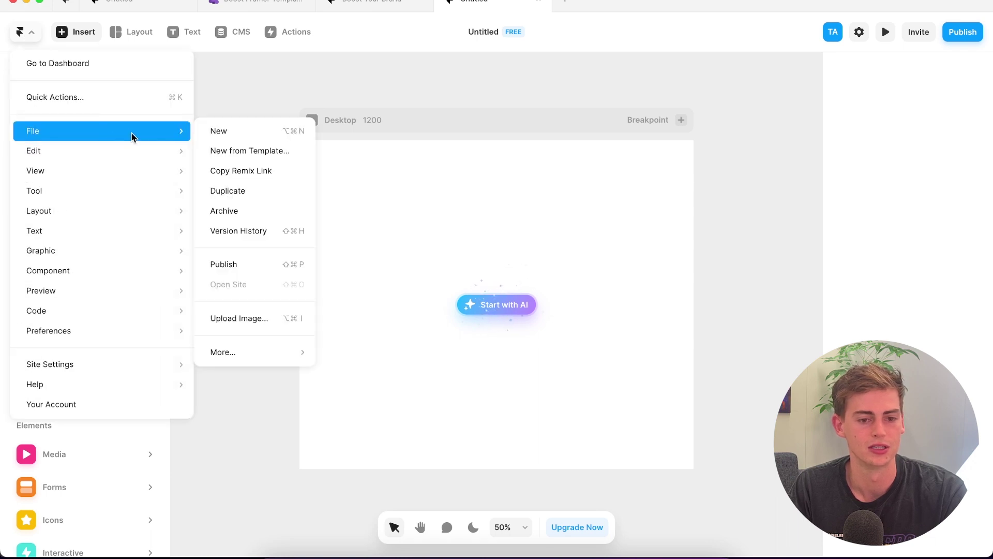
left_click(232, 151)
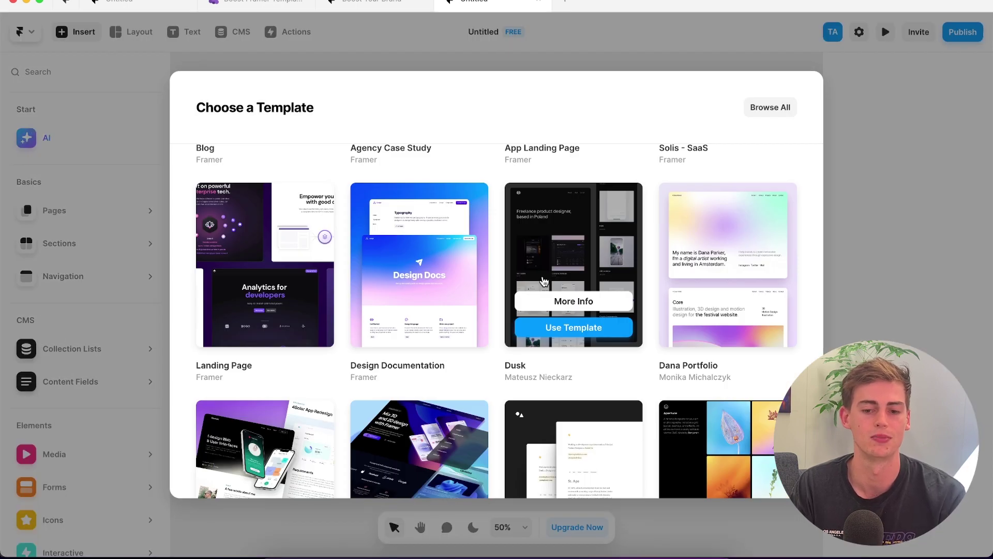
scroll(647, 326, "down", 5)
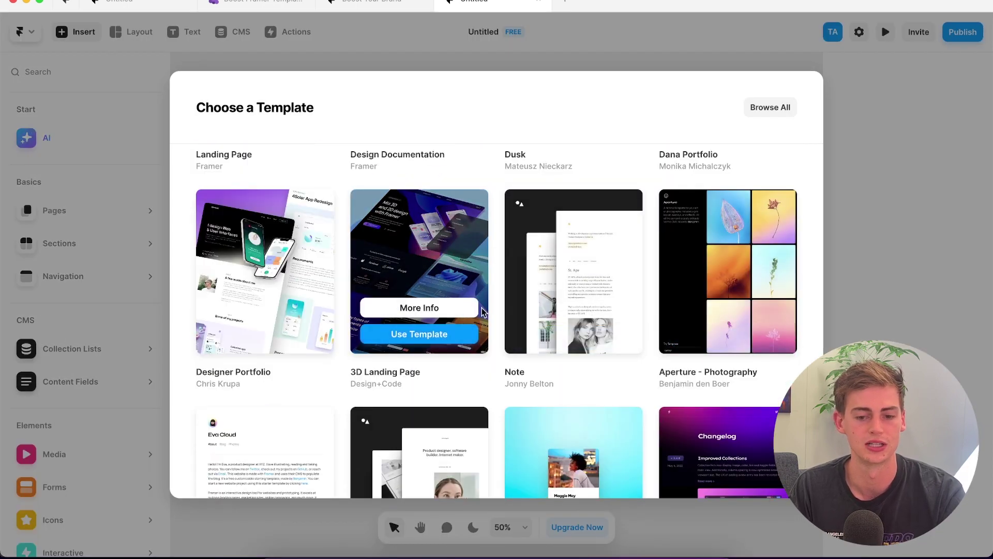
scroll(482, 310, "down", 5)
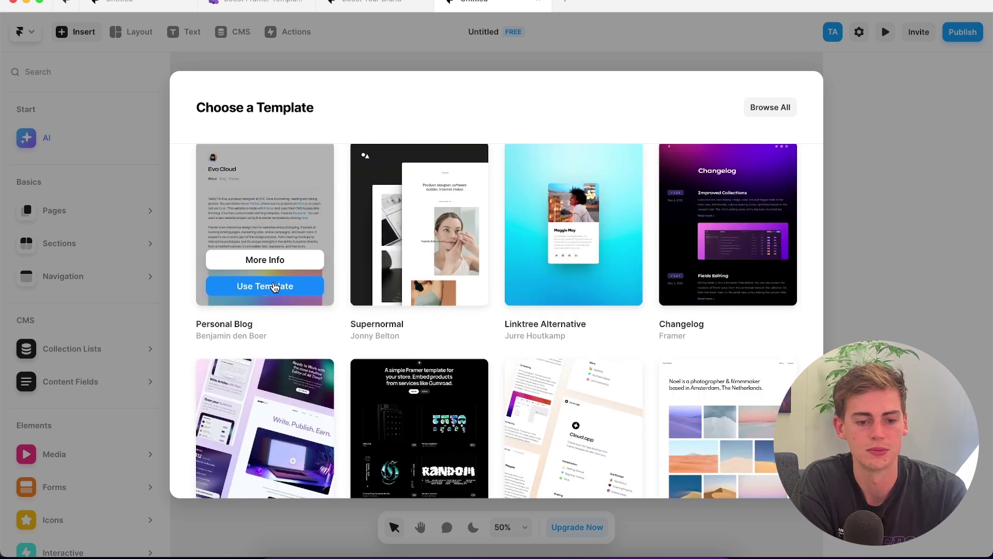
left_click(274, 288)
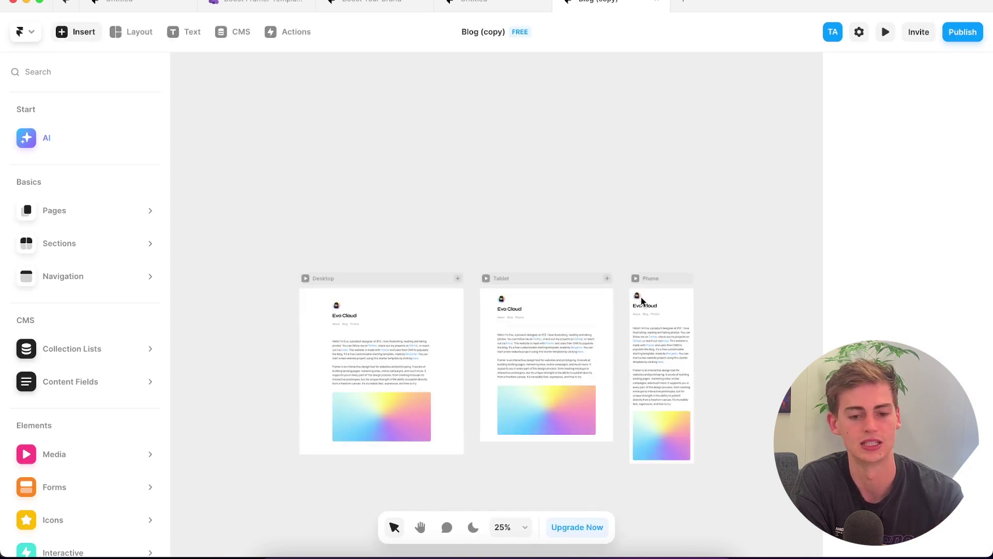
Return to the template chooser and create another site from the SaaS template
key("ctrl+shift+Tab")
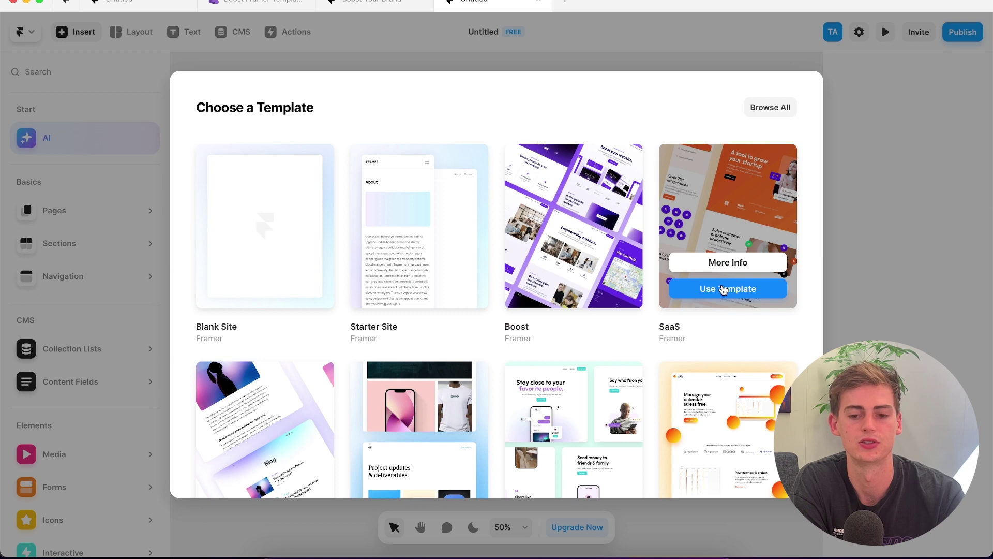
left_click(723, 288)
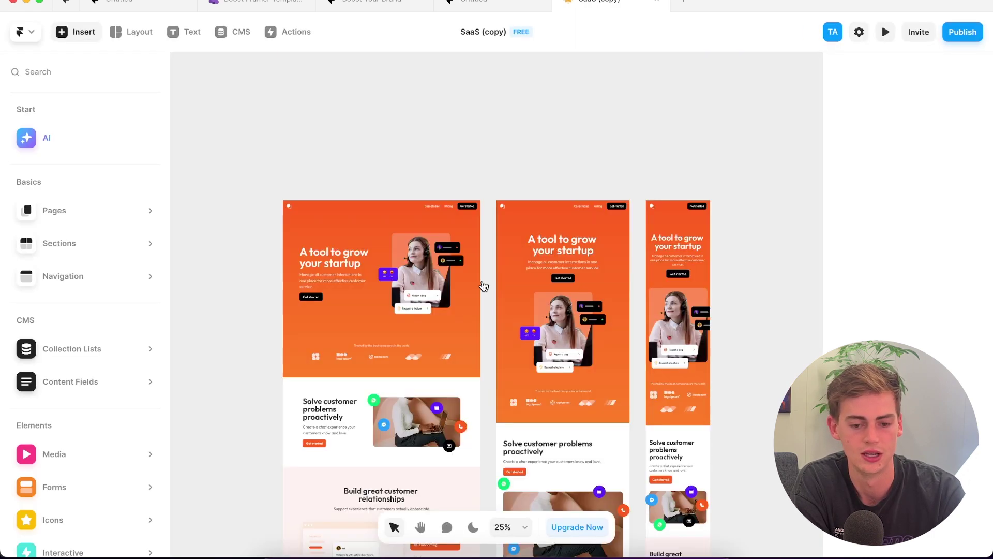
scroll(466, 274, "down", 2)
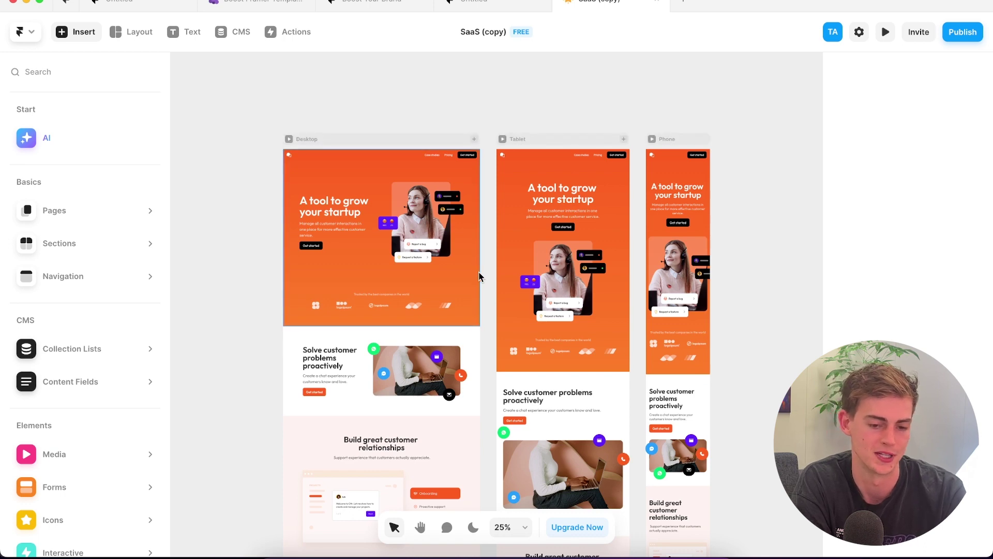
scroll(479, 274, "down", 15)
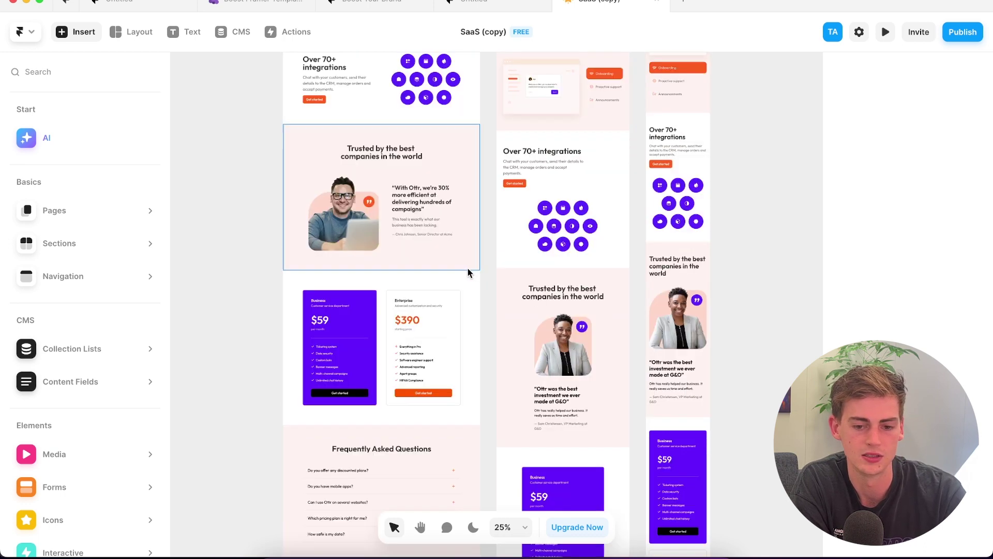
Preview the SaaS site and examine its sections, from the hero through the integrations and testimonials to the pricing plans
left_click(886, 33)
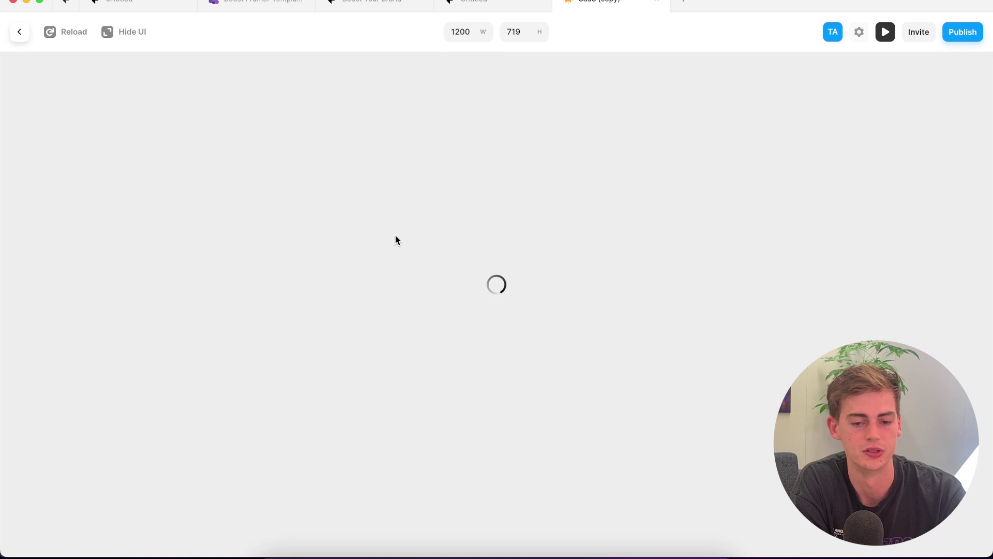
scroll(403, 237, "down", 6)
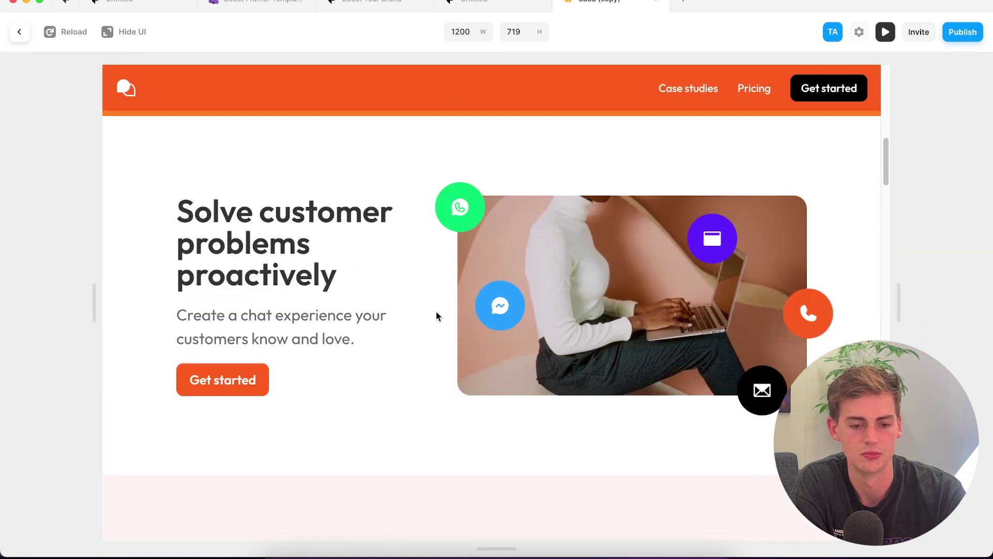
scroll(423, 314, "down", 5)
scroll(532, 348, "down", 4)
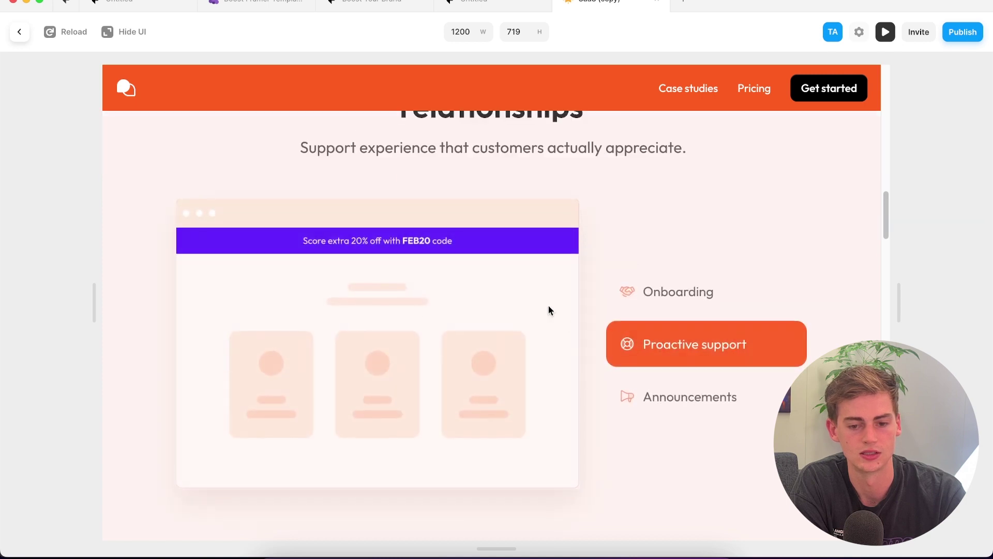
scroll(460, 331, "down", 10)
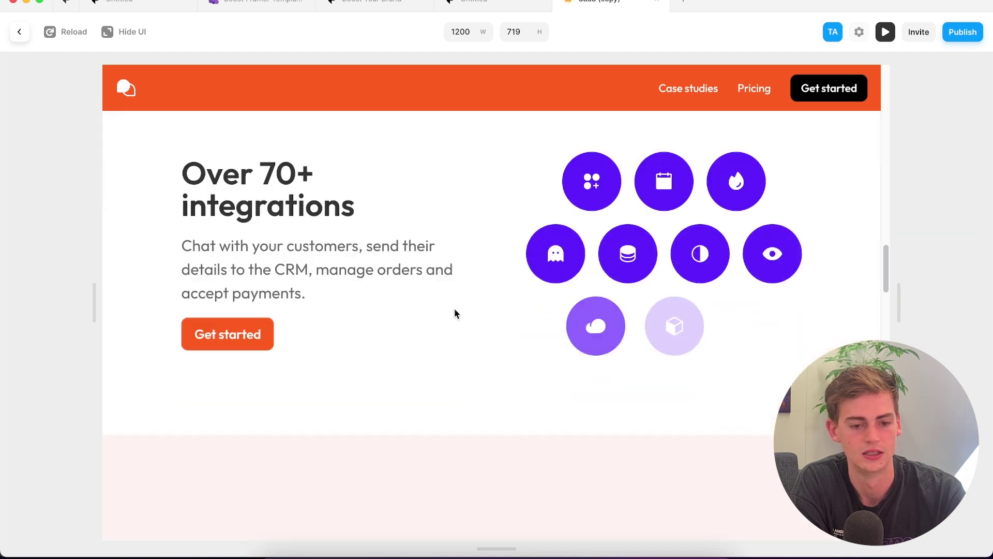
scroll(504, 305, "down", 10)
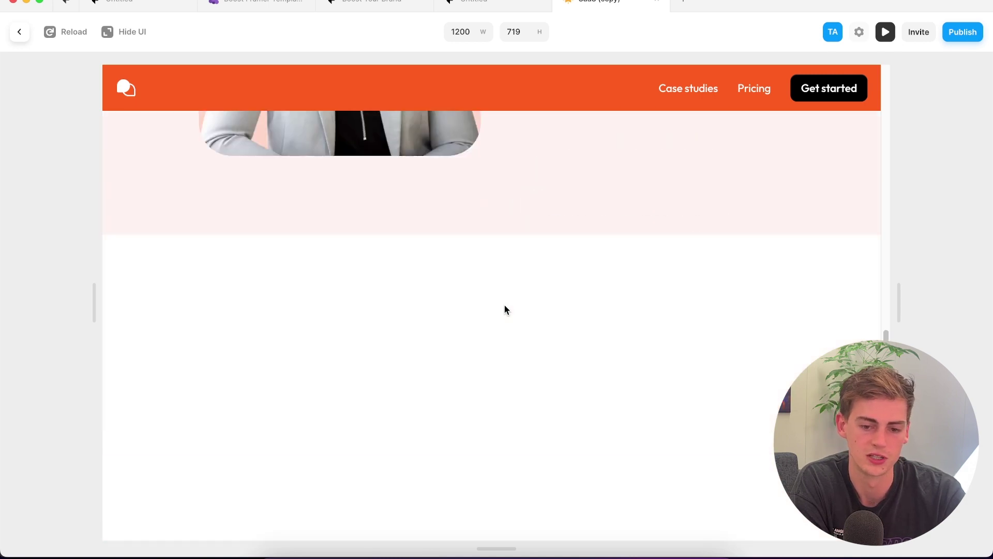
scroll(505, 310, "down", 2)
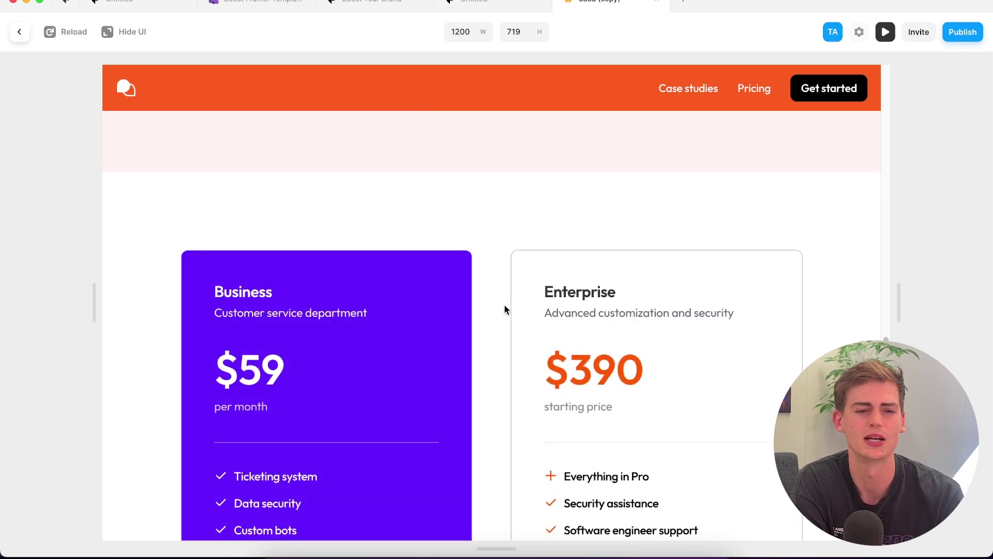
scroll(505, 310, "down", 10)
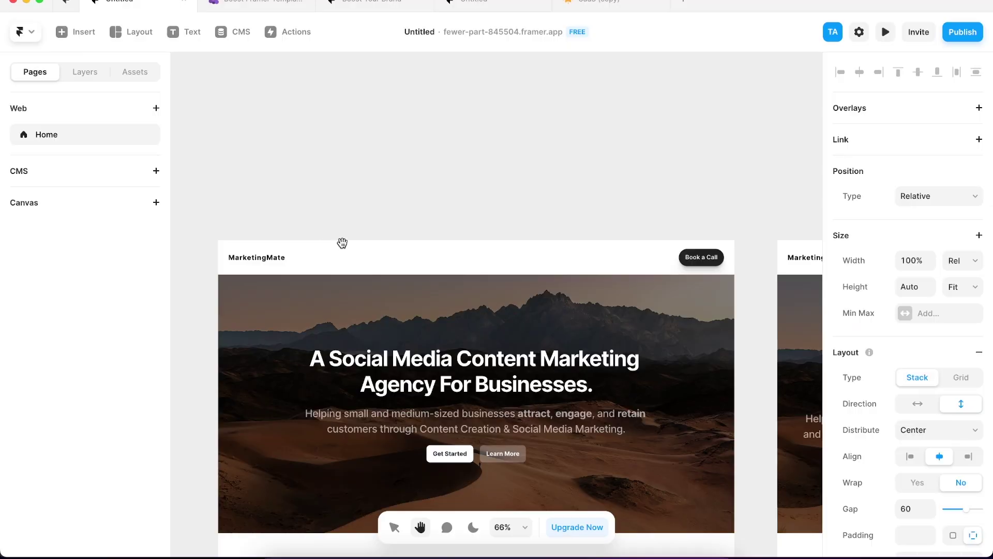
Examine the MarketingMate page's layout from the hero section down to the contact form
scroll(503, 237, "down", 2)
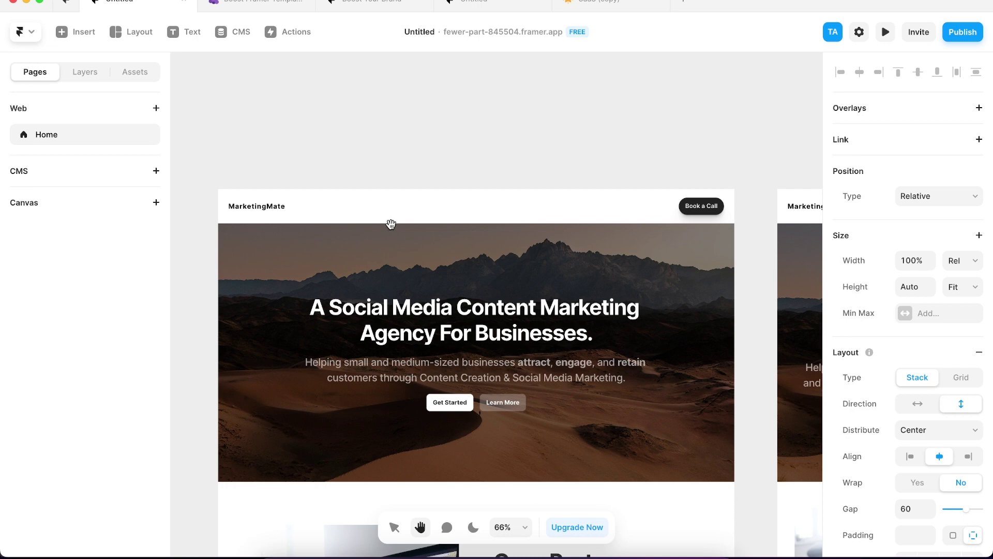
scroll(453, 205, "down", 2)
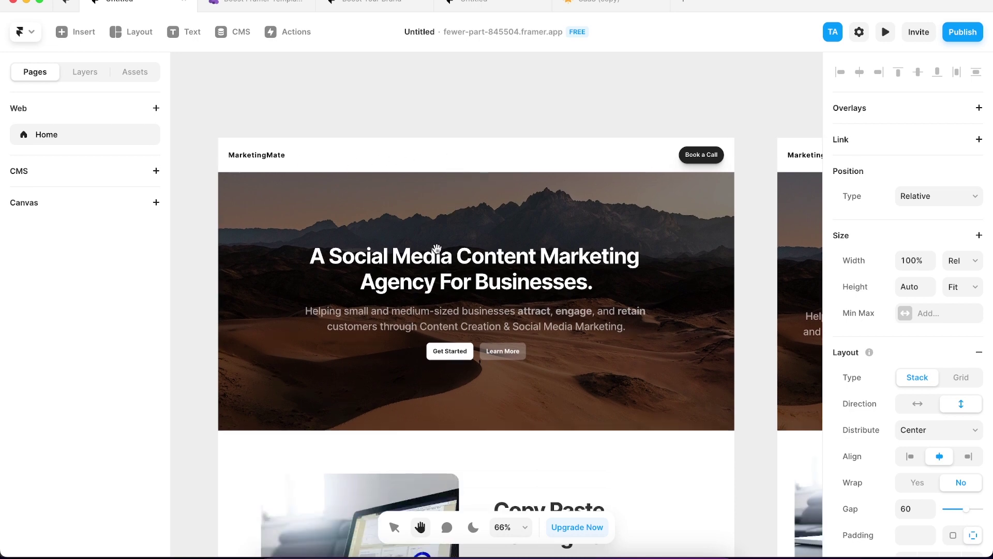
scroll(445, 316, "down", 10)
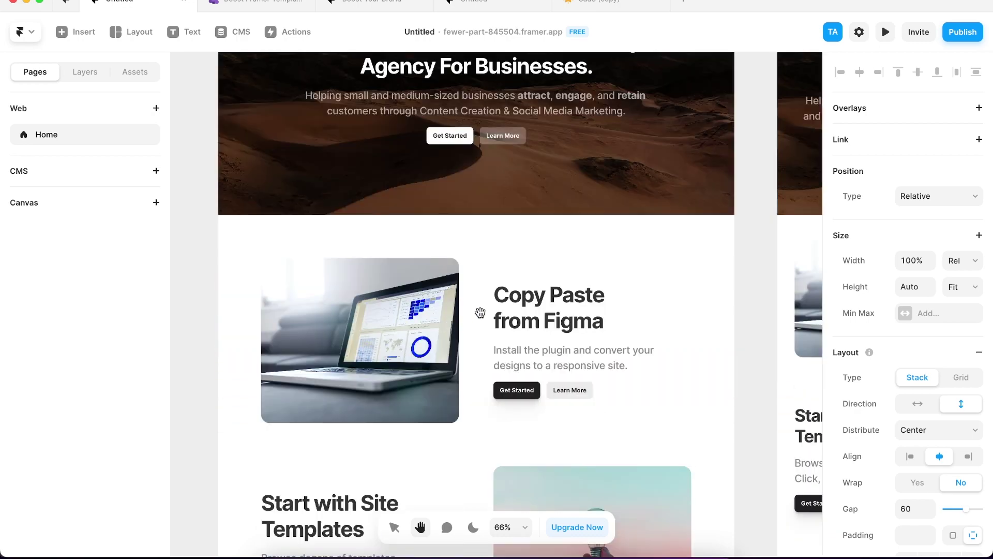
scroll(487, 256, "down", 15)
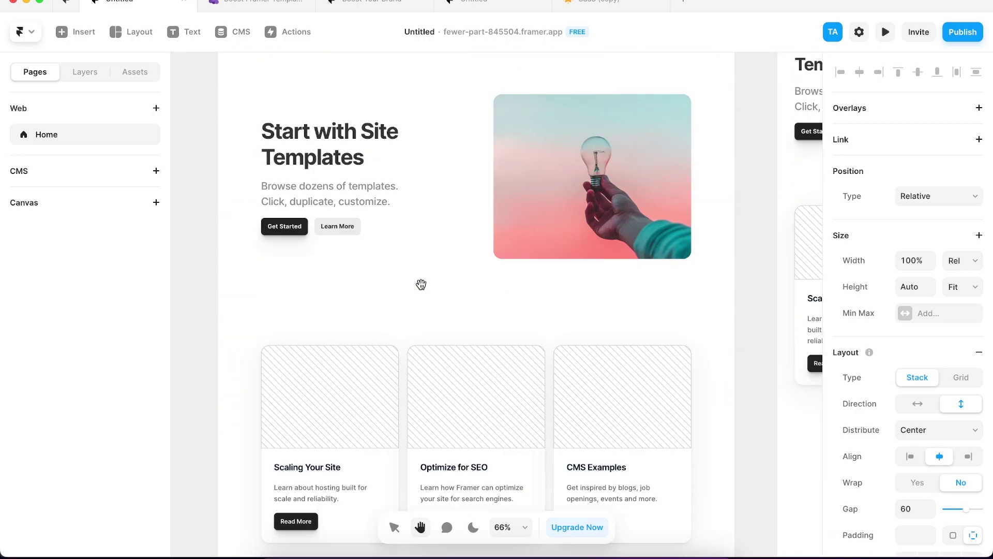
scroll(298, 264, "up", 3)
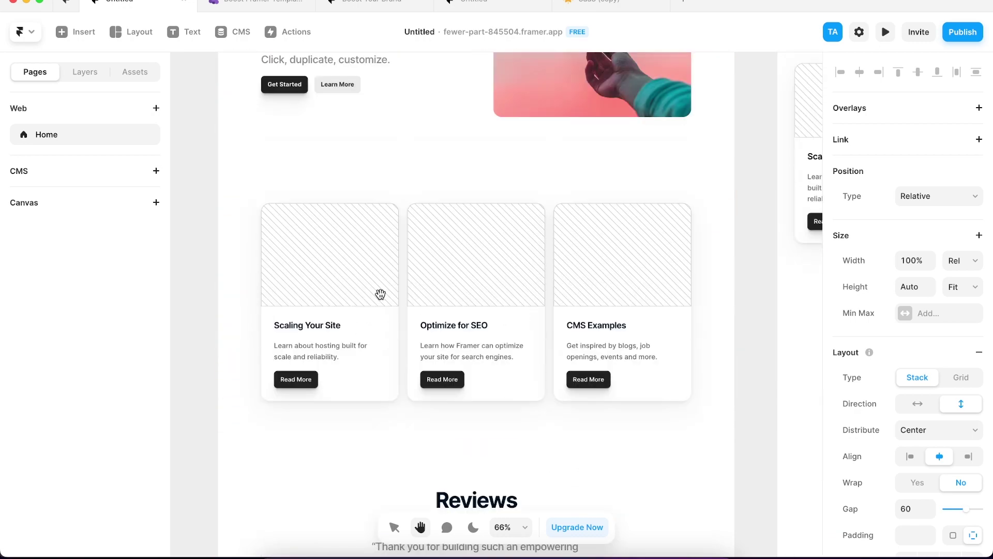
scroll(365, 288, "down", 17)
scroll(496, 291, "up", 3)
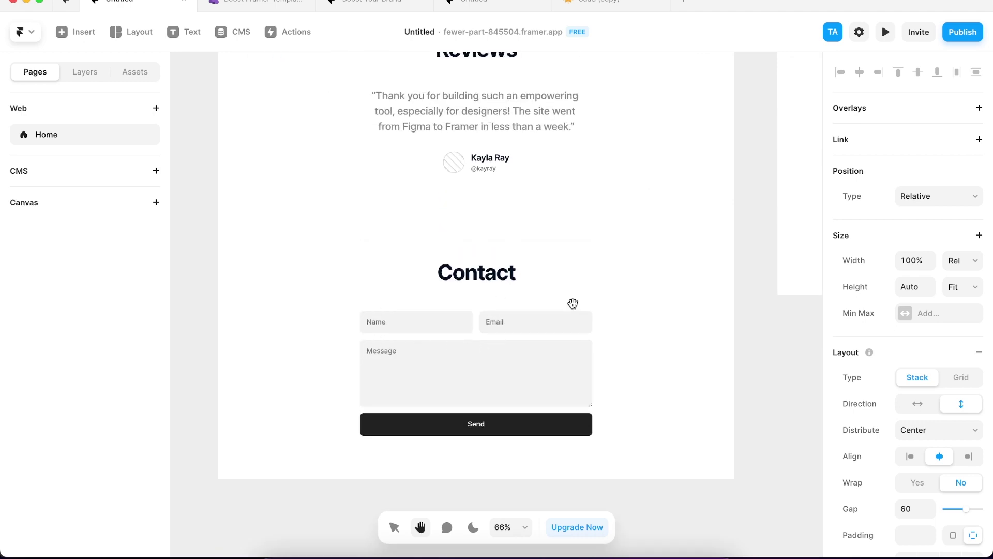
Open the insertable elements and browse the ready-made sections, such as feature grids, reviews, contact, pricing and FAQ
left_click(90, 39)
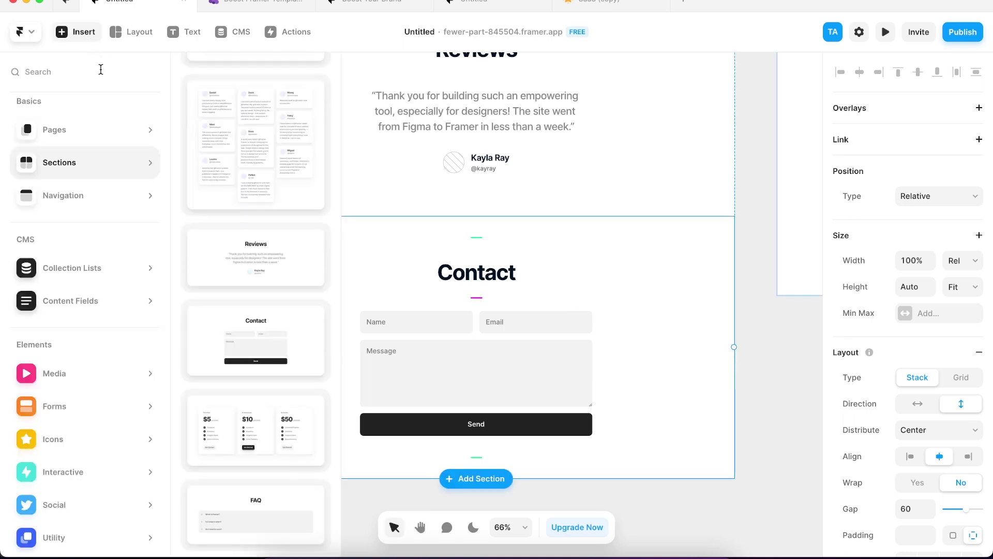
scroll(261, 326, "down", 5)
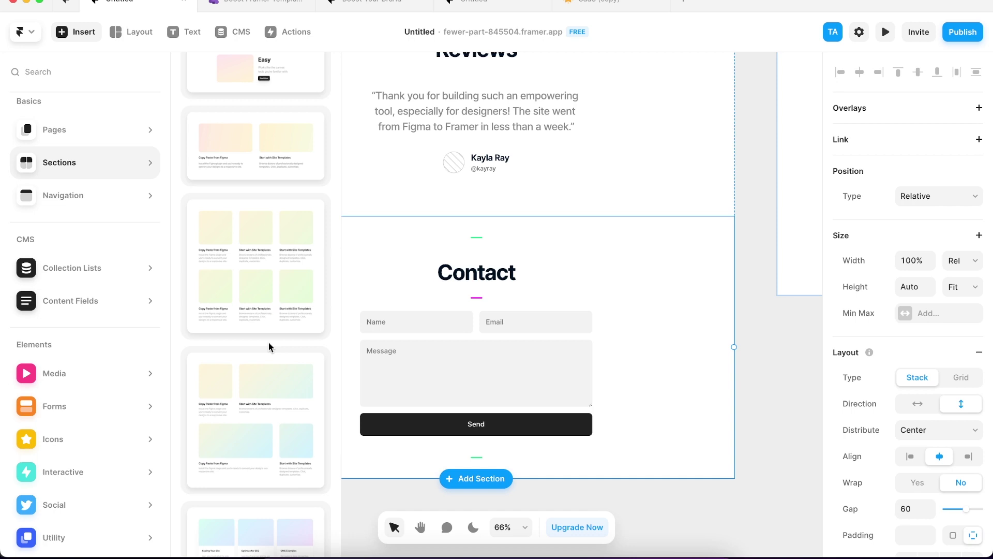
scroll(268, 343, "up", 5)
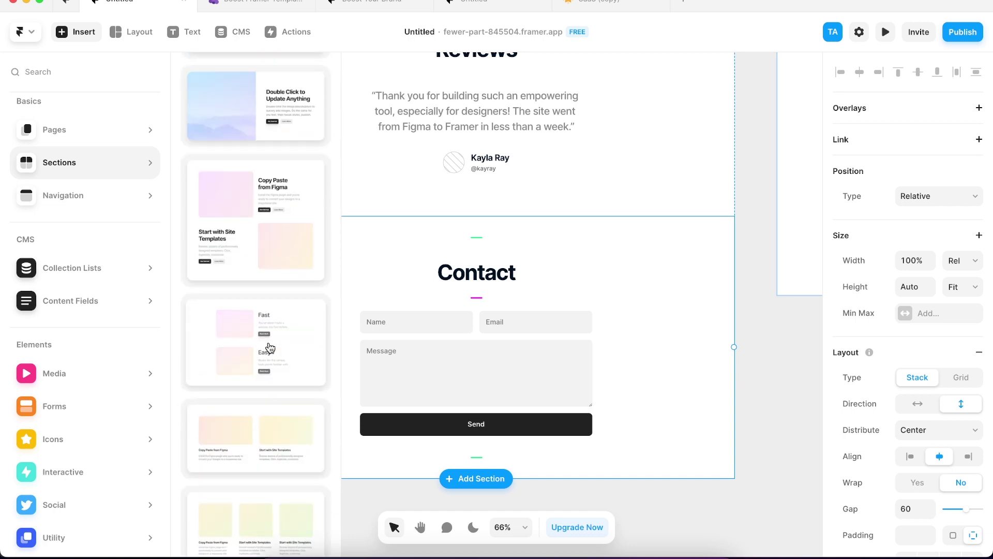
Browse the ready-made page layouts, including Teaser, Blog, Blog Article, Sidebar and Project Page
left_click(123, 130)
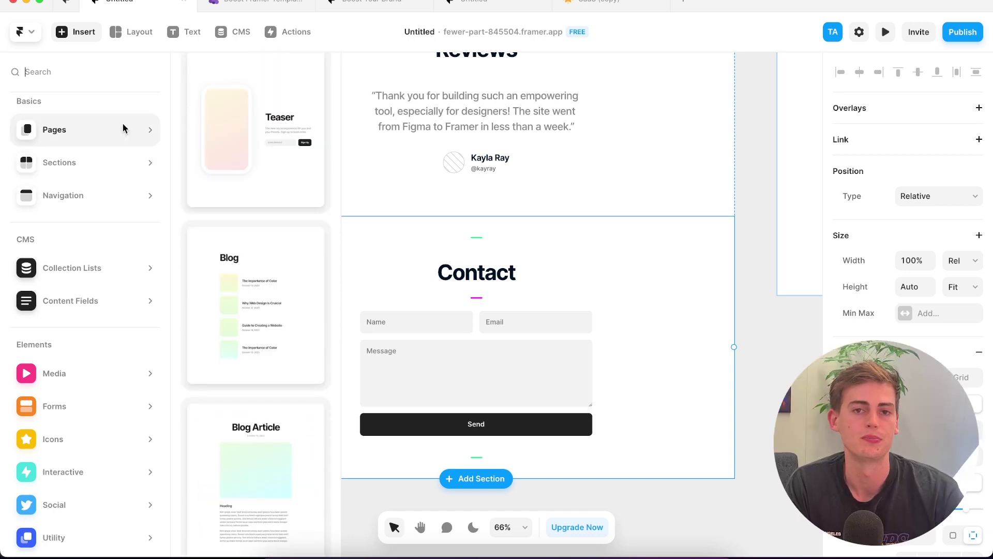
mouse_move(257, 277)
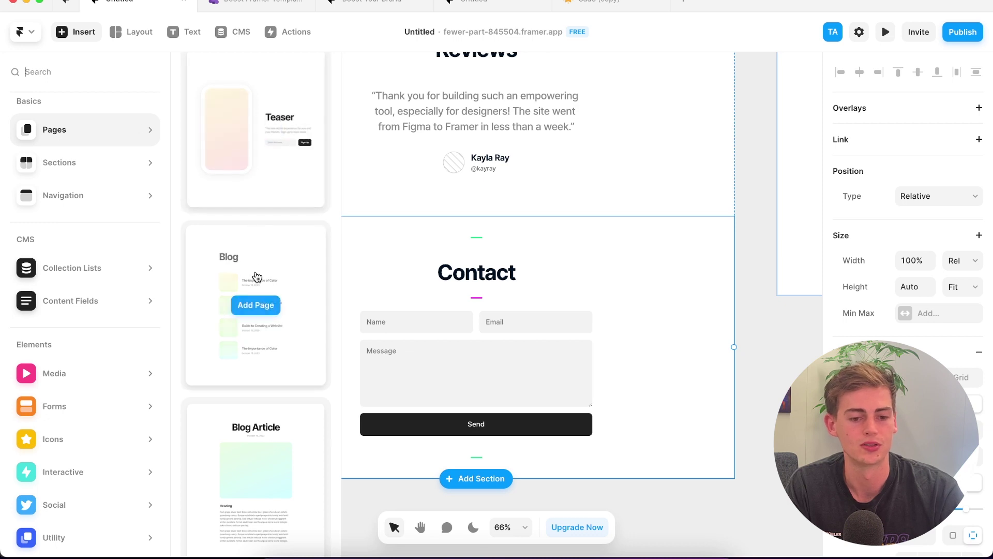
scroll(256, 280, "down", 2)
scroll(243, 263, "down", 4)
mouse_move(288, 386)
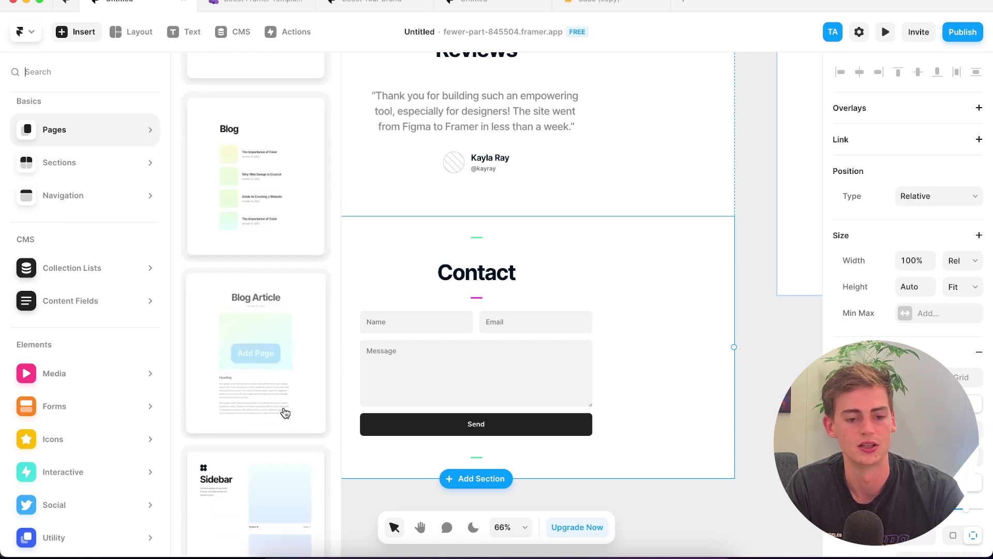
scroll(269, 362, "down", 12)
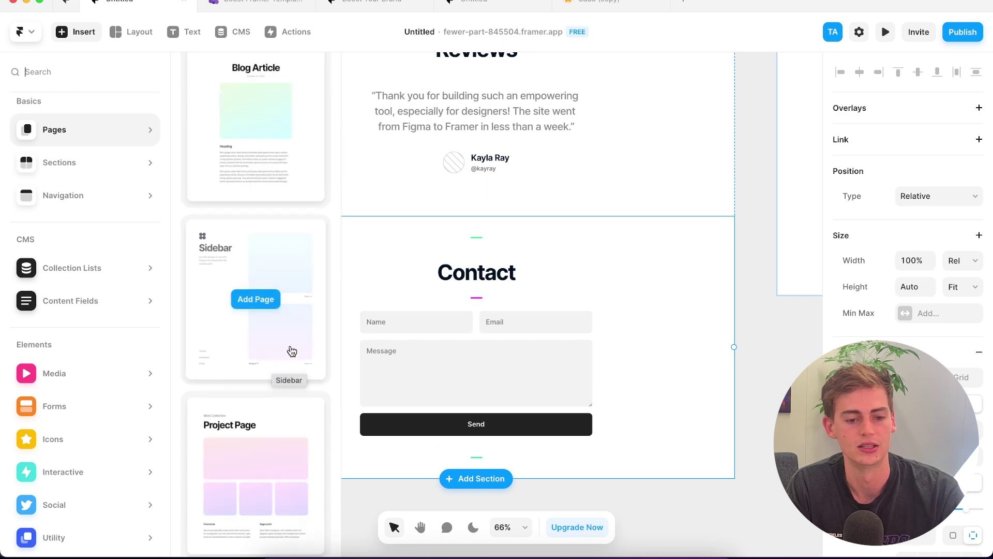
scroll(279, 402, "down", 15)
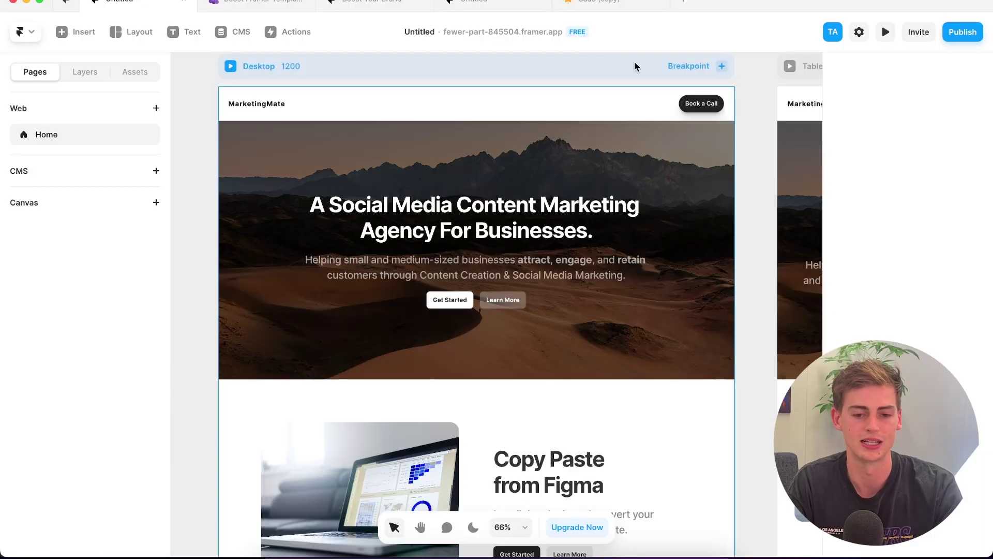
Return to the SaaS site preview and examine the page from the customer testimonial down to the Frequently Asked Questions
left_click(240, 6)
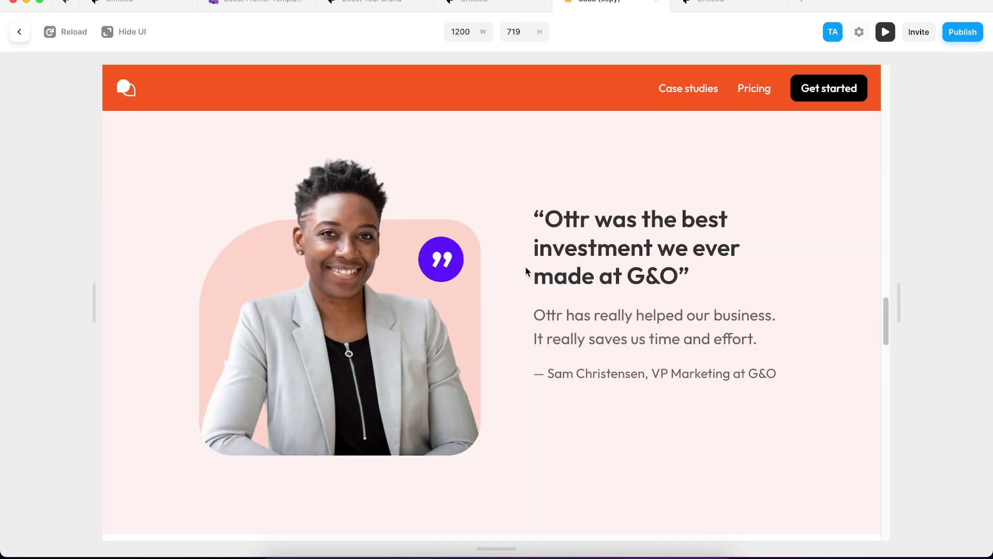
scroll(533, 280, "down", 15)
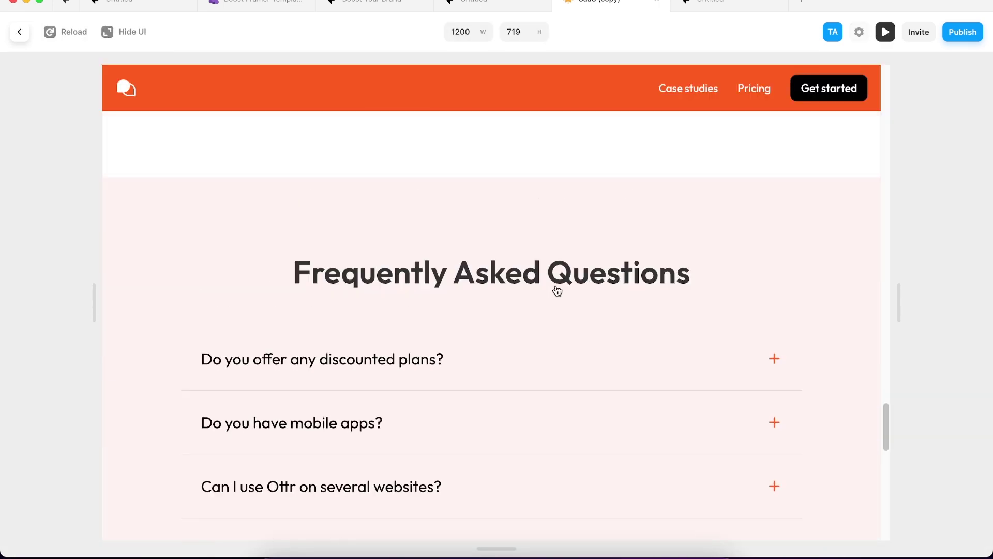